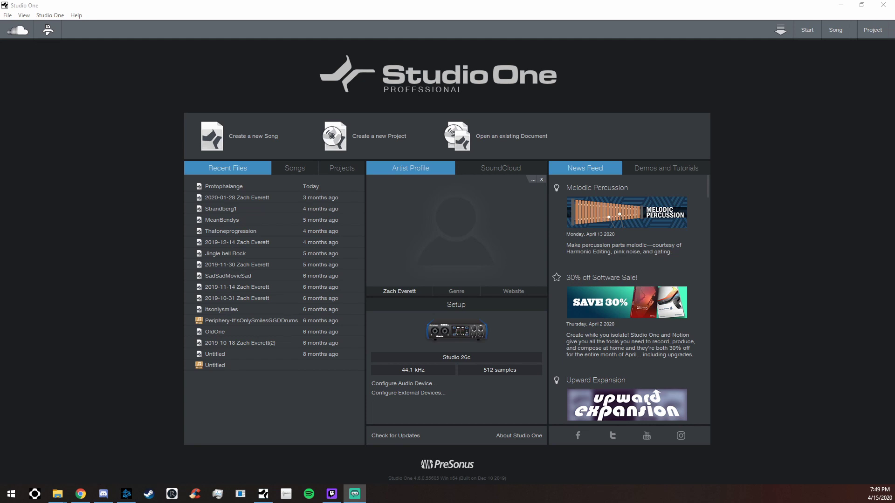
Start a new song from the Empty Song template at 44.1 kHz, 198 BPM, 4/4
scroll(666, 303, "down", 4)
scroll(666, 317, "up", 3)
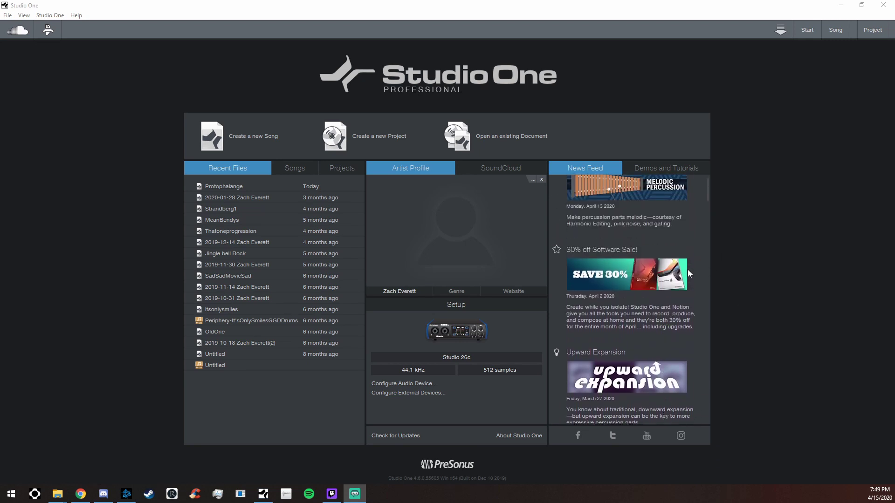
scroll(640, 289, "up", 1)
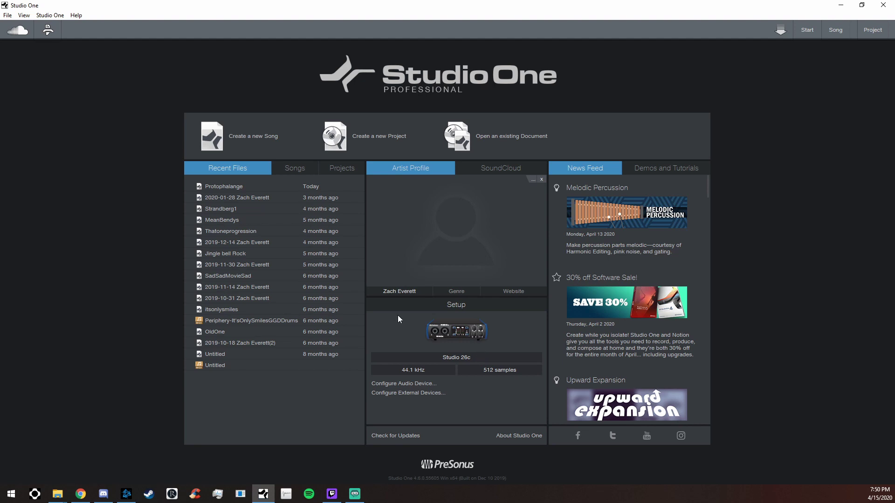
left_click(264, 138)
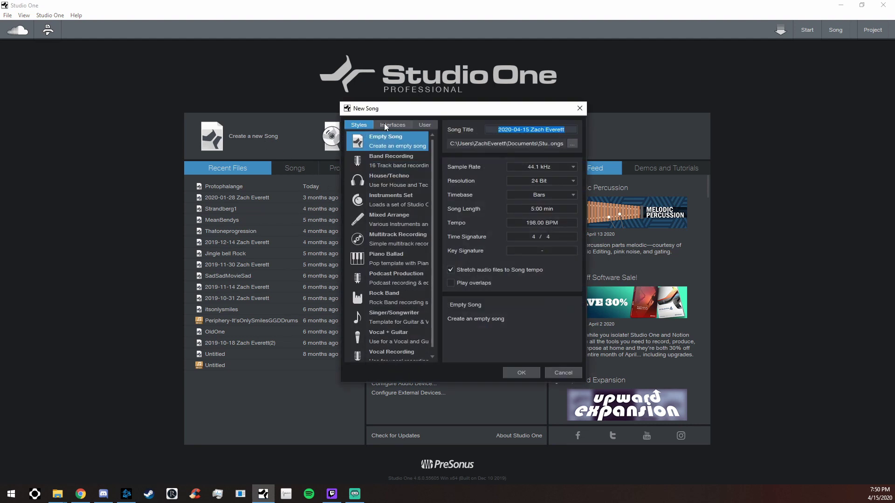
scroll(383, 223, "down", 1)
scroll(395, 269, "up", 1)
double_click(404, 142)
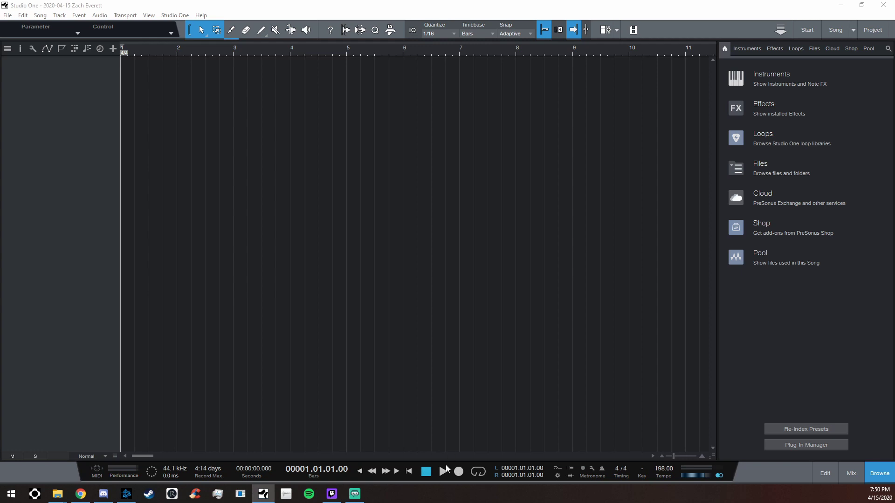
Add a mono audio track named 'Voice 1' with Input L as its input
key("t")
left_click(376, 210)
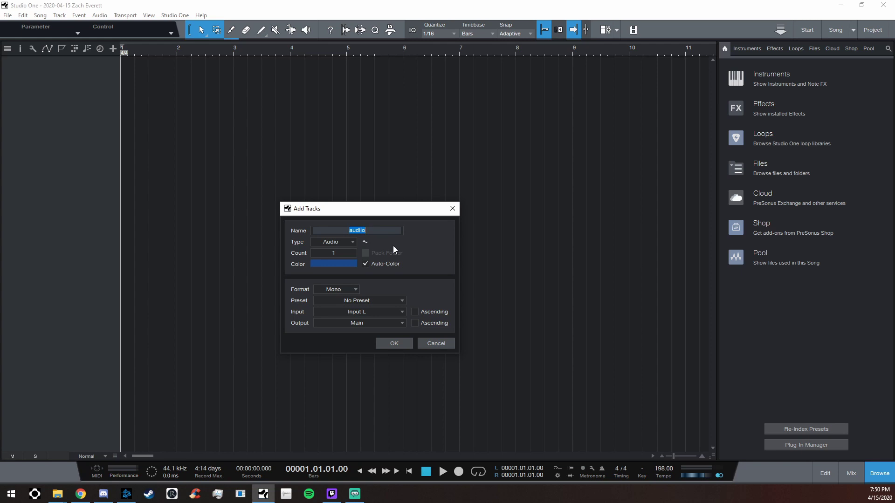
type("Voice 1")
left_click(396, 311)
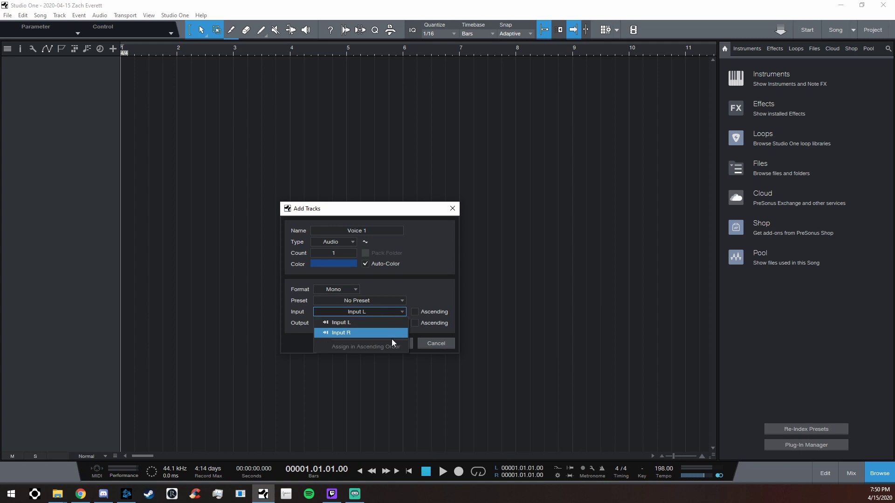
left_click(440, 287)
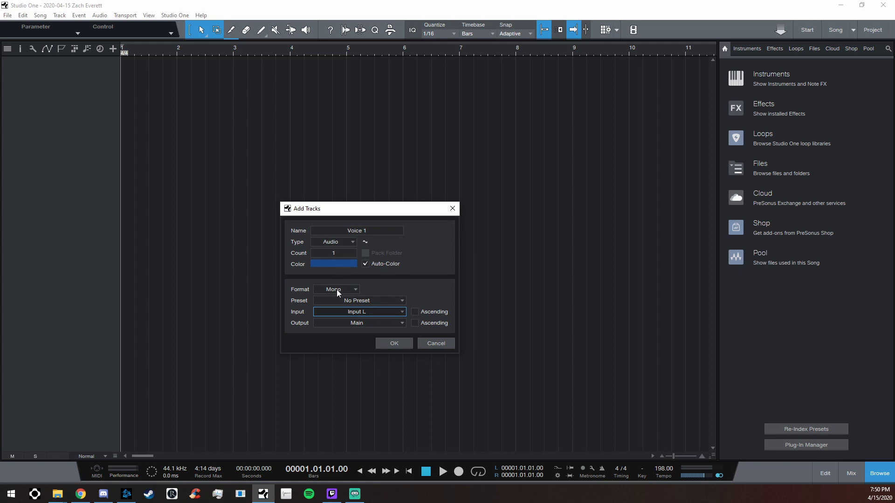
left_click(395, 343)
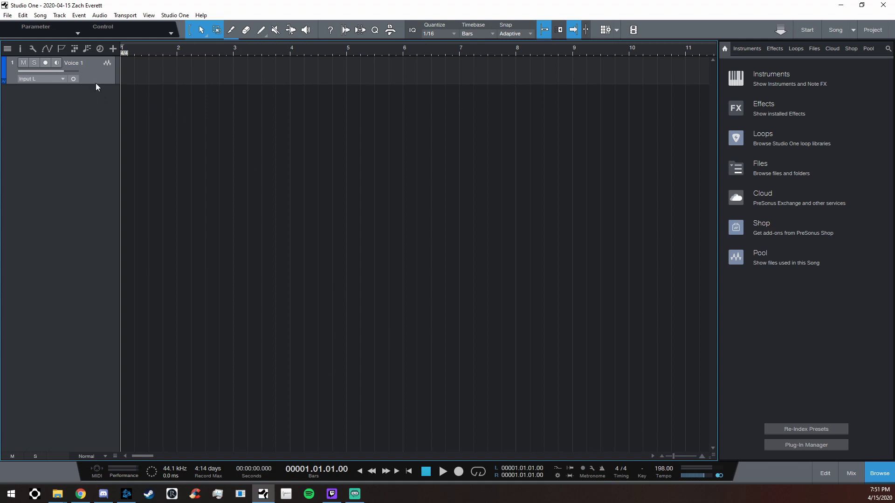
Record-arm the Voice 1 track and switch its input monitoring off
left_click(47, 66)
left_click(54, 65)
left_click(178, 15)
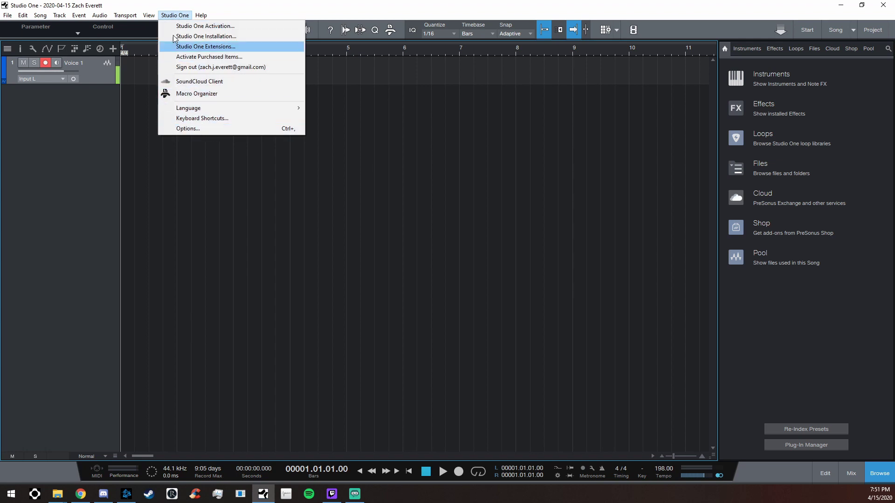
left_click(203, 128)
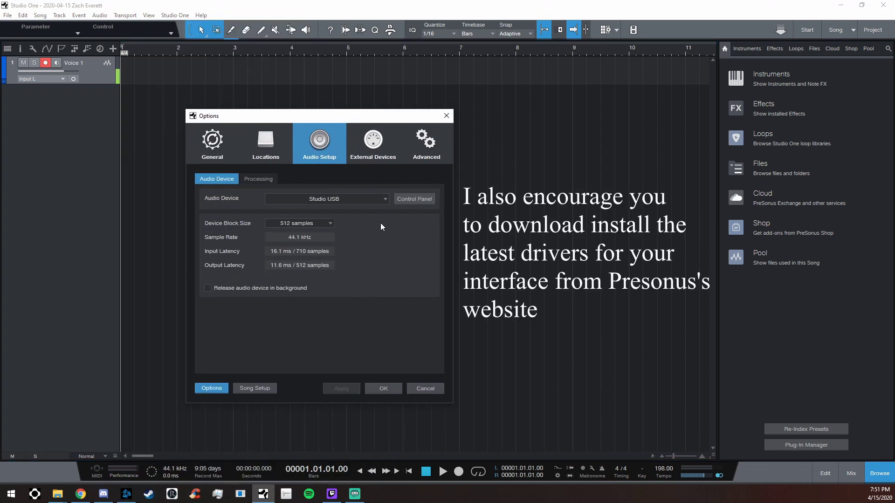
left_click(328, 200)
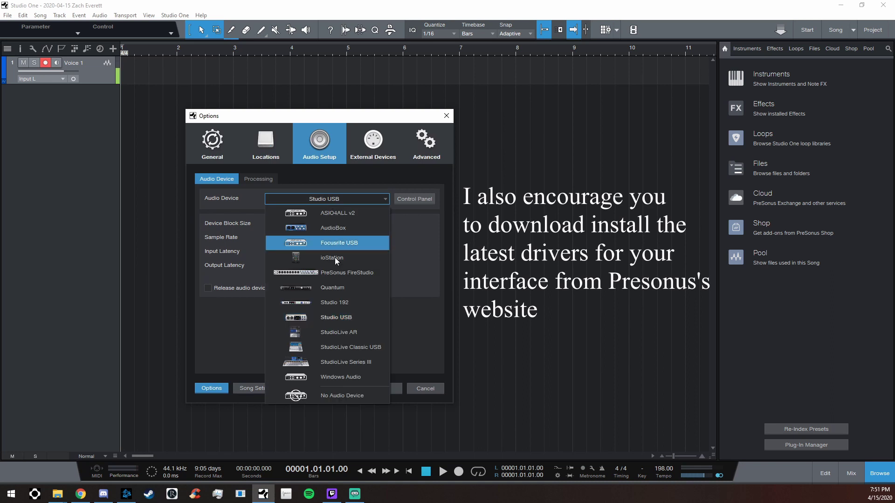
left_click(346, 312)
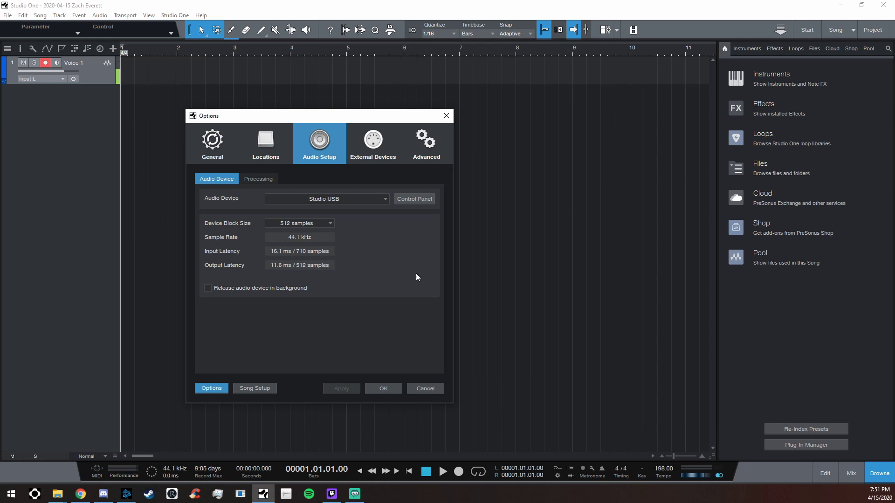
left_click(384, 390)
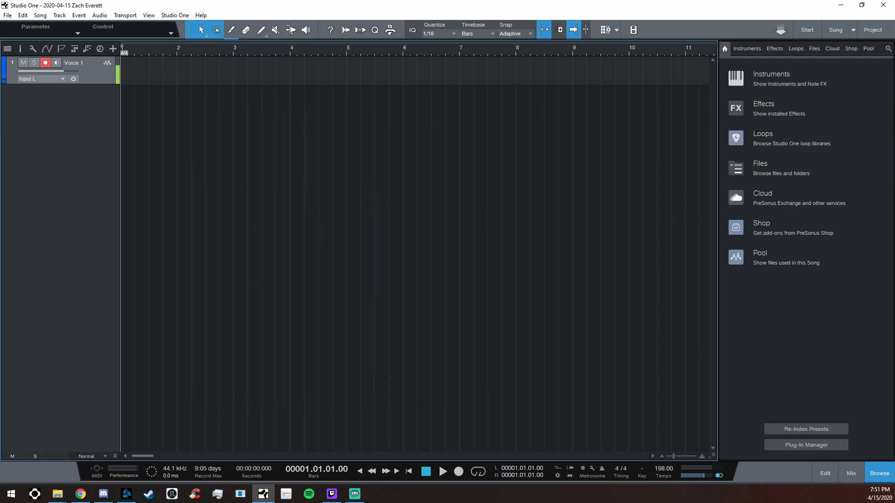
Record a vocal take onto Voice 1 spanning bars 1 to 7
left_click(459, 472)
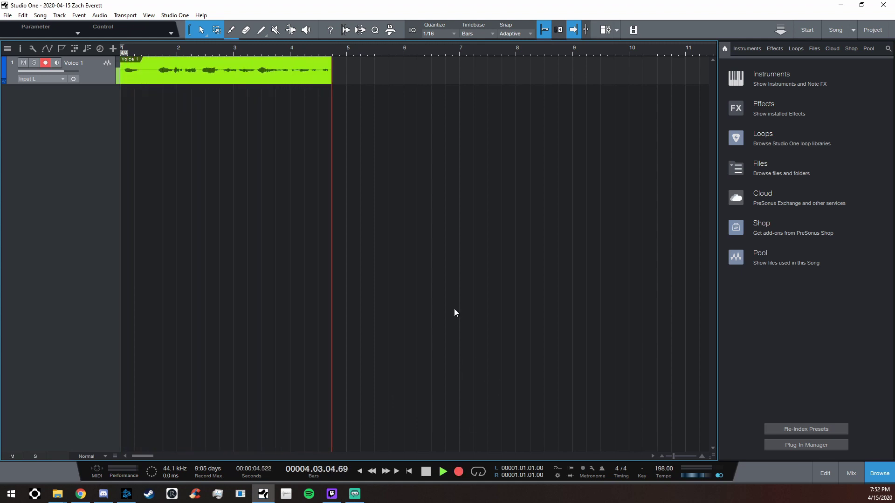
key("space")
key("space")
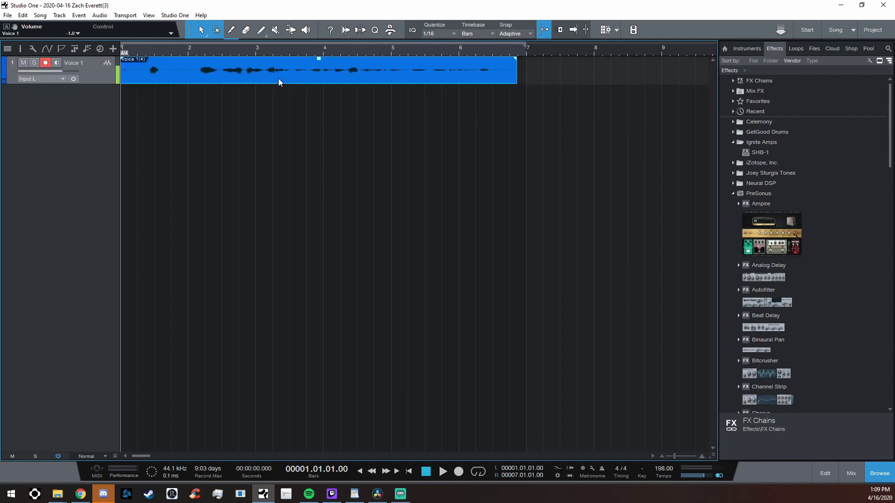
Shift the Voice 1 event a bar later, trim it to end near bar 6, and lower it about 10 dB
left_click_drag(278, 79, 377, 67)
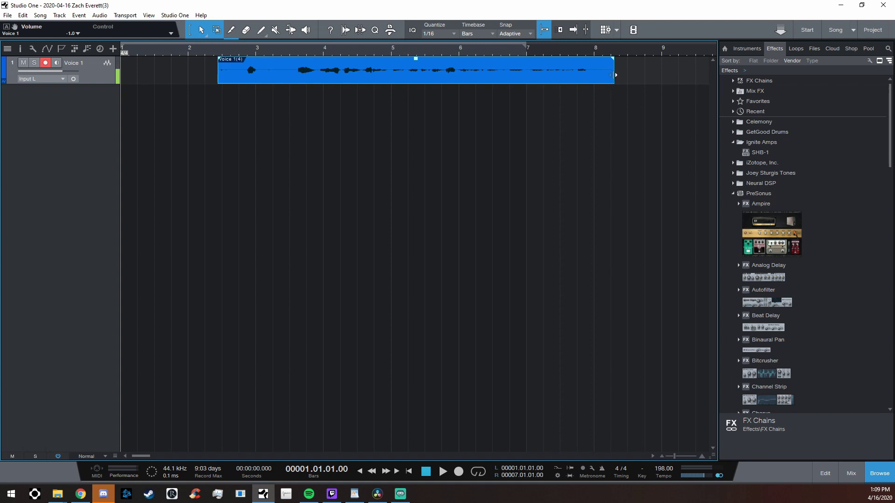
left_click_drag(615, 75, 662, 82)
mouse_move(540, 59)
left_mouse_down()
mouse_move(541, 72)
mouse_move(542, 62)
left_mouse_up()
Delete and restore the Voice 1(4) event, then move it back to the song start
key("Delete")
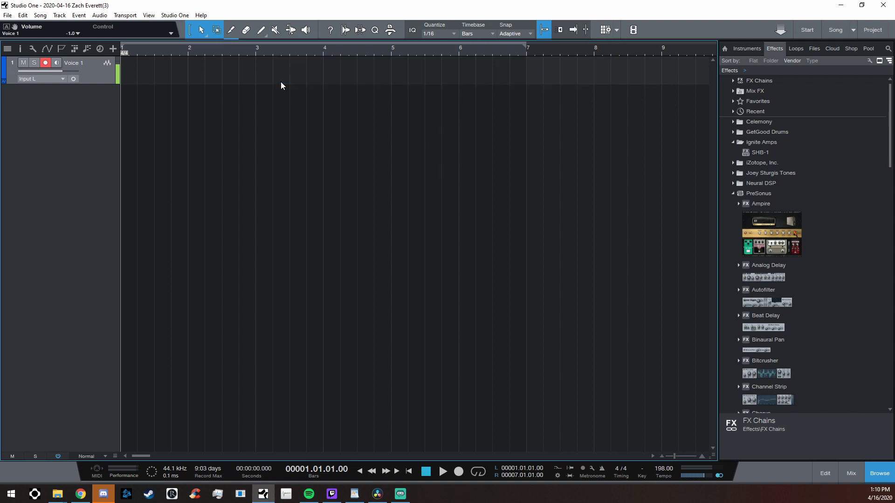
key("ctrl+z")
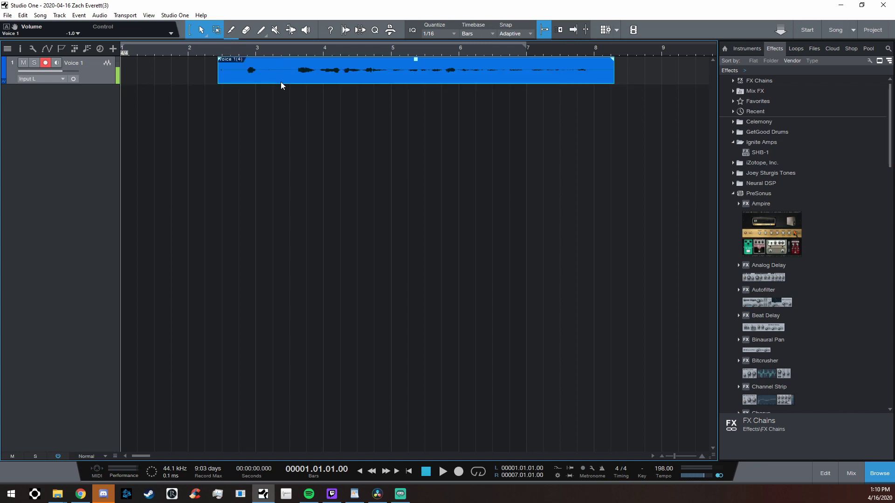
left_click_drag(281, 83, 239, 83)
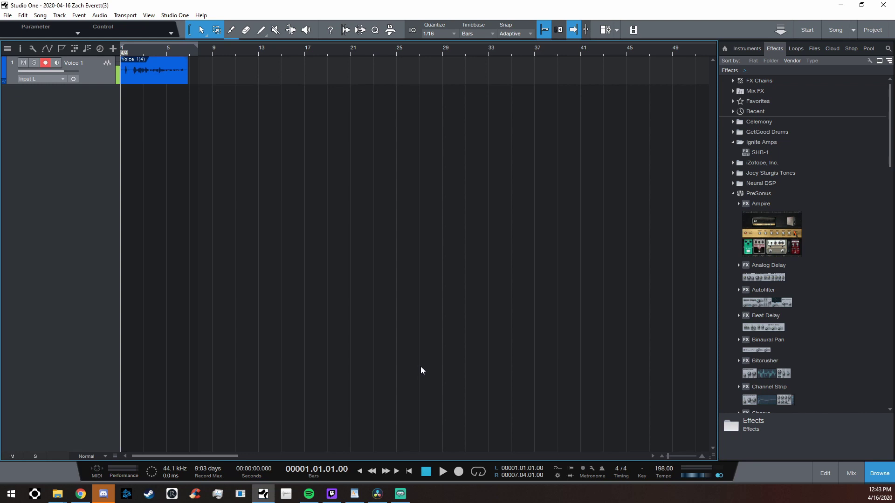
Open the Console with F3 and set the Voice 1 fader to -2.0 dB
key("F3")
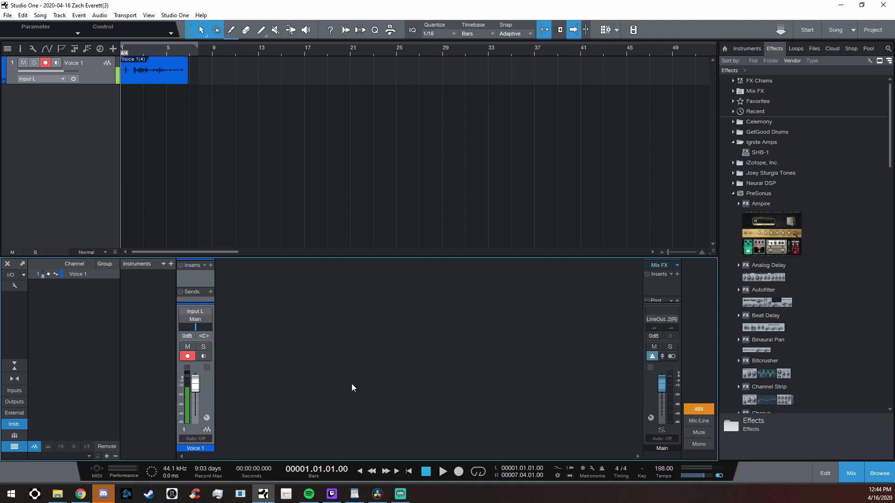
mouse_move(192, 385)
left_mouse_down()
mouse_move(198, 400)
mouse_move(199, 387)
left_mouse_up()
List the Voice 1 insert effects with the PreSonus folder expanded to show Pro EQ
left_click(211, 266)
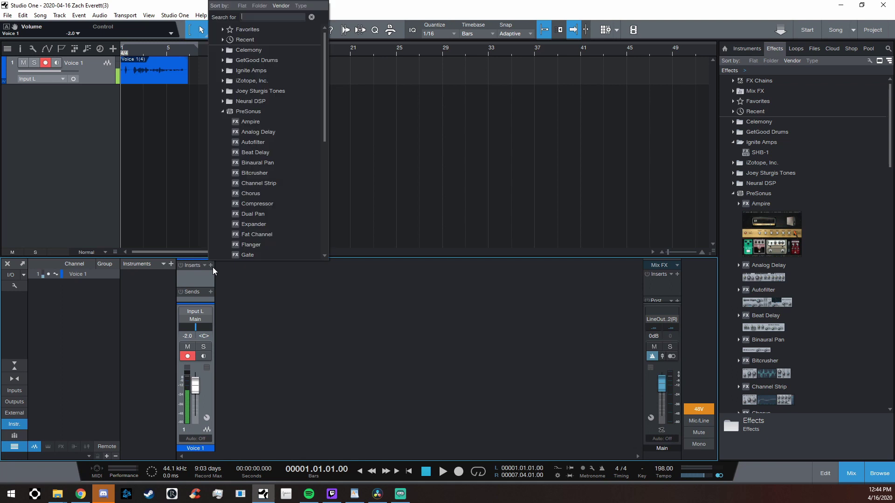
left_click(220, 113)
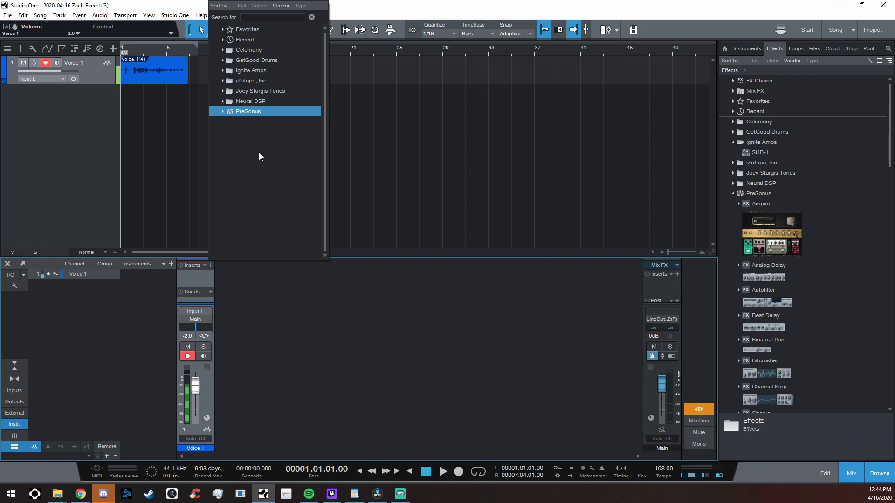
left_click(223, 113)
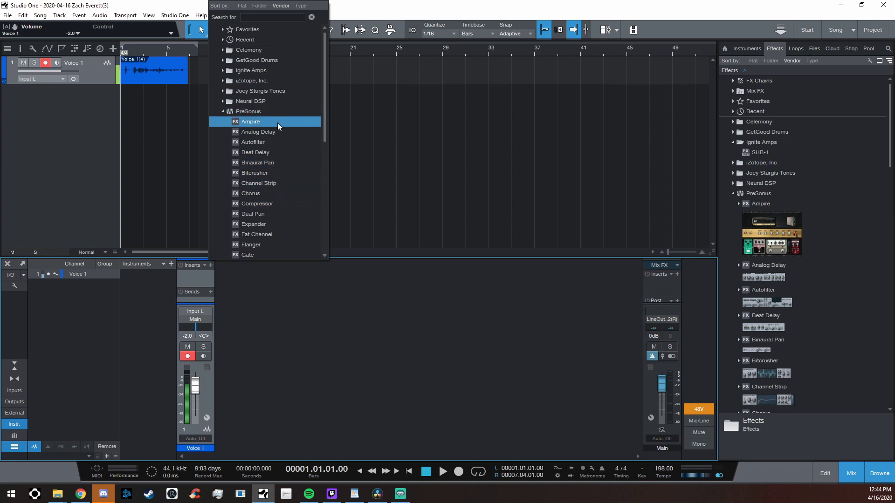
scroll(260, 185, "down", 4)
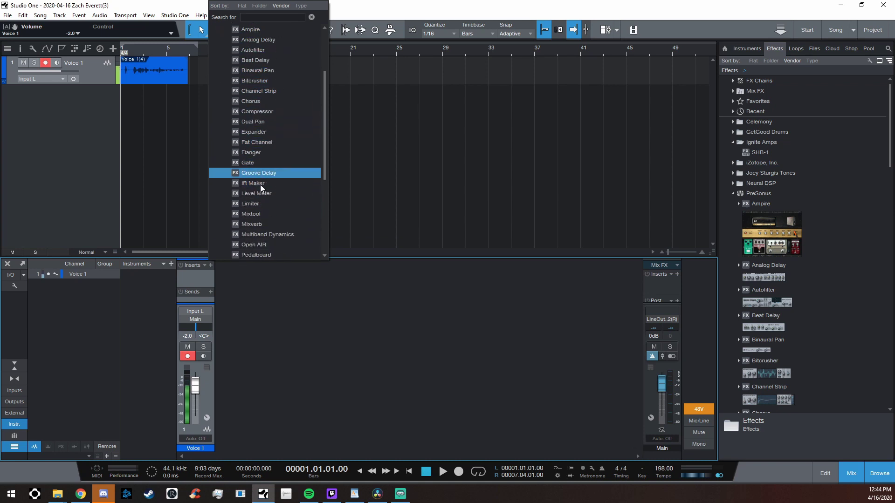
scroll(263, 182, "up", 2)
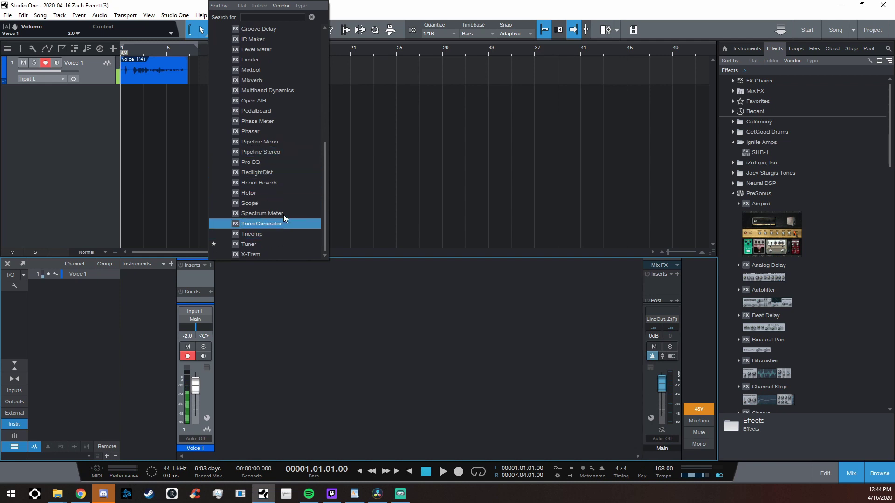
scroll(270, 161, "up", 1)
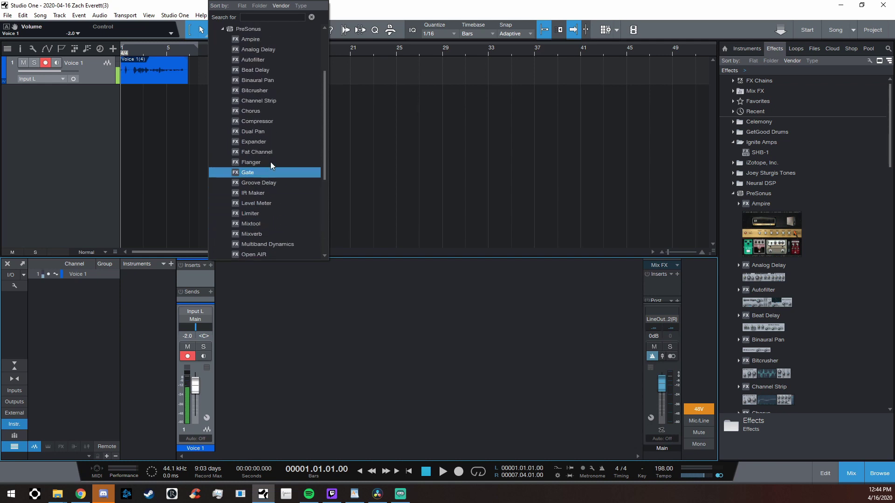
scroll(272, 214, "down", 1)
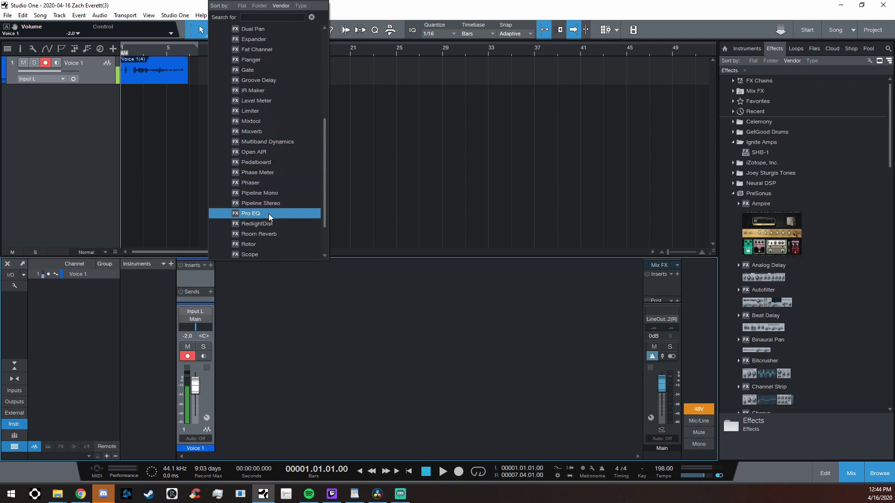
left_click(268, 214)
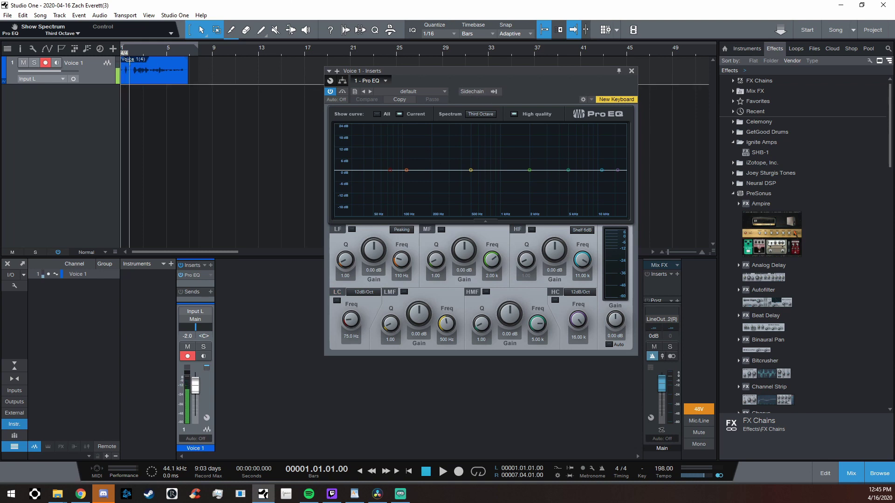
left_click(125, 51)
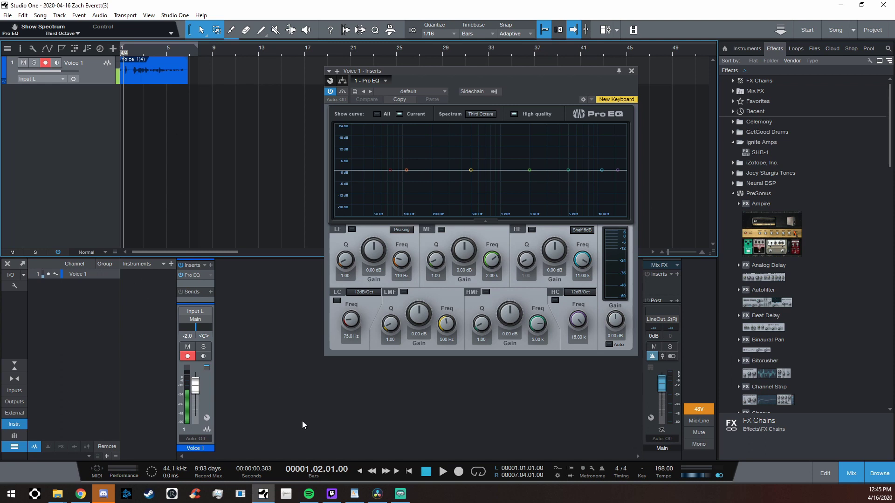
left_click(409, 471)
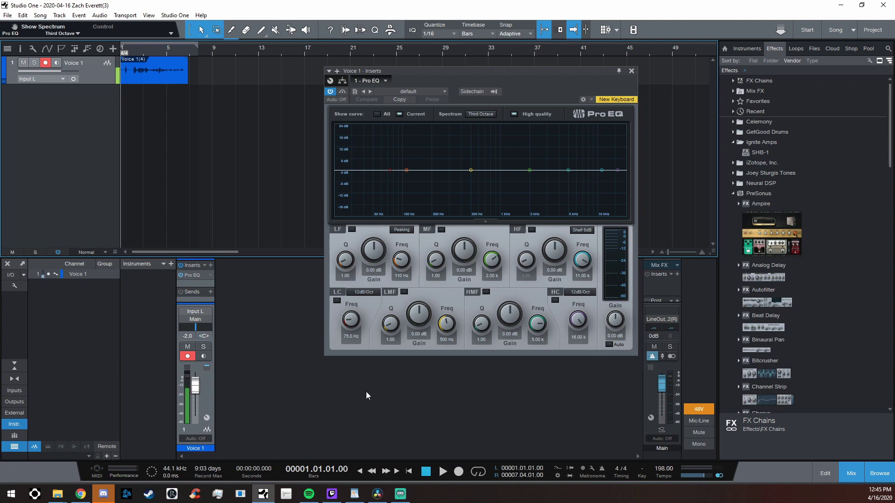
key("space")
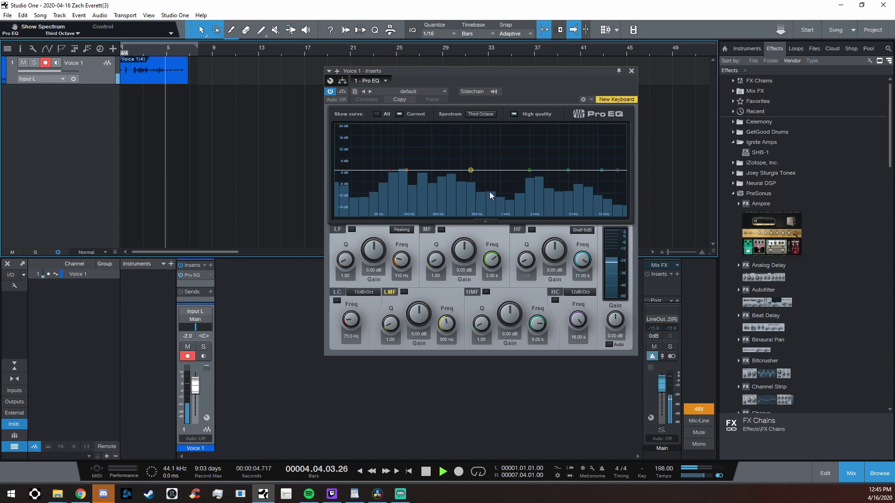
key("space")
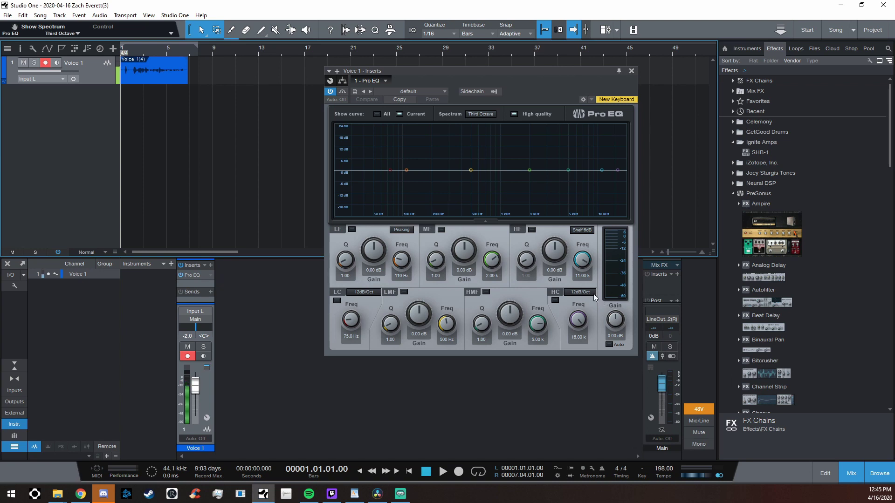
Enable the Pro EQ high band and cut it to -24 dB at 1.21 kHz
left_click(532, 230)
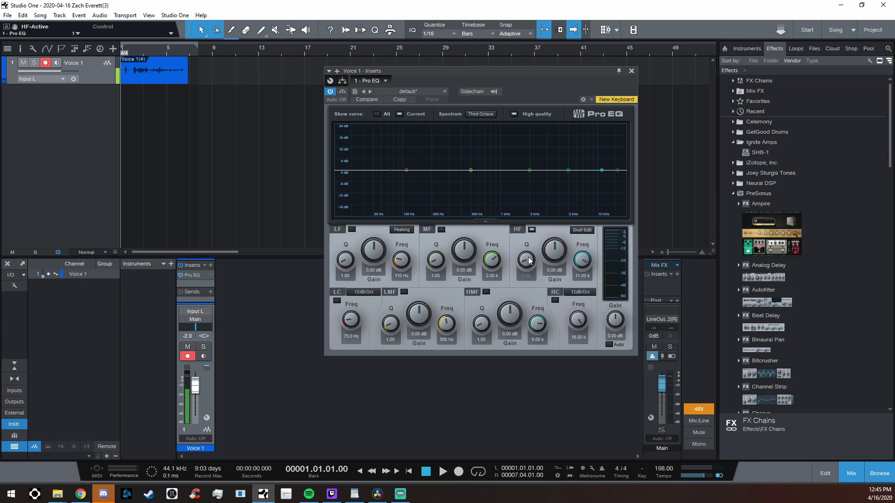
left_click_drag(561, 247, 582, 282)
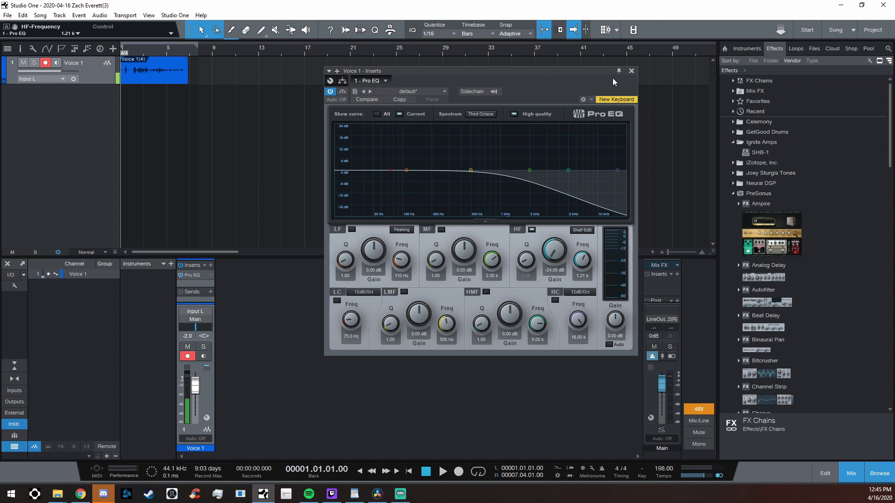
Reopen the Voice 1 Pro EQ, load the Vocal preset 'Male Rock Vox 2', and close the editor
left_click(631, 71)
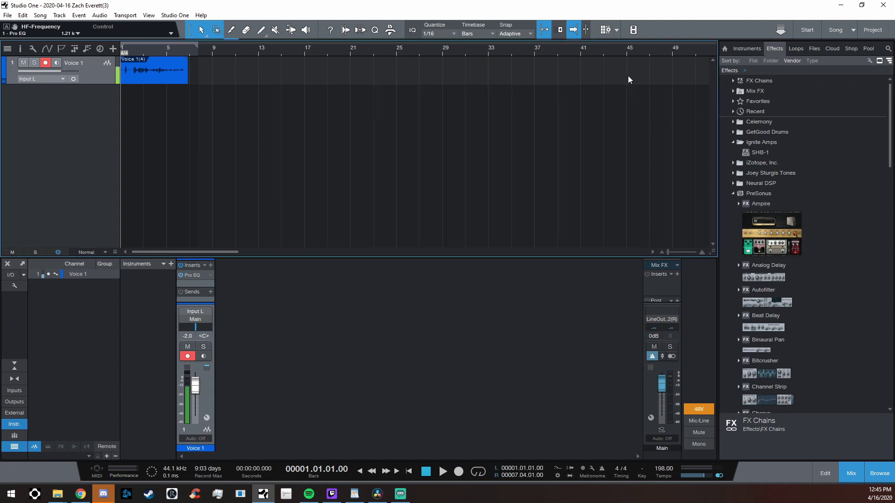
left_click(210, 265)
scroll(261, 203, "down", 8)
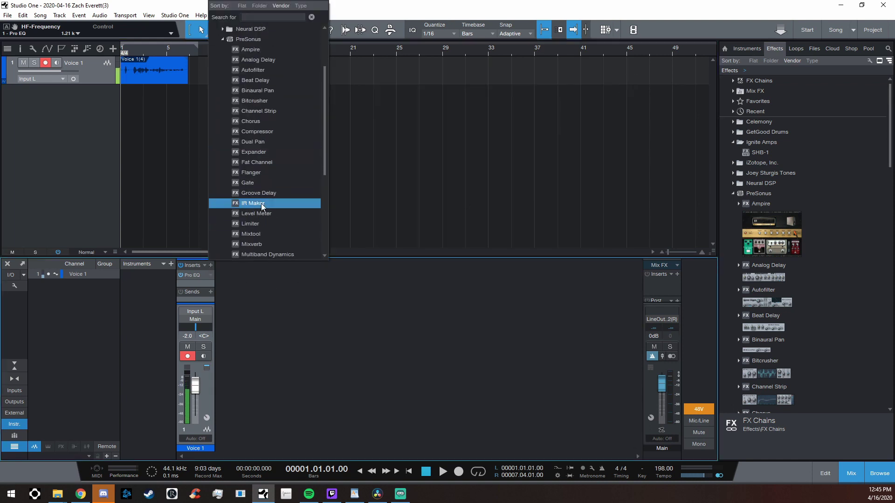
left_click(344, 356)
left_click(194, 275)
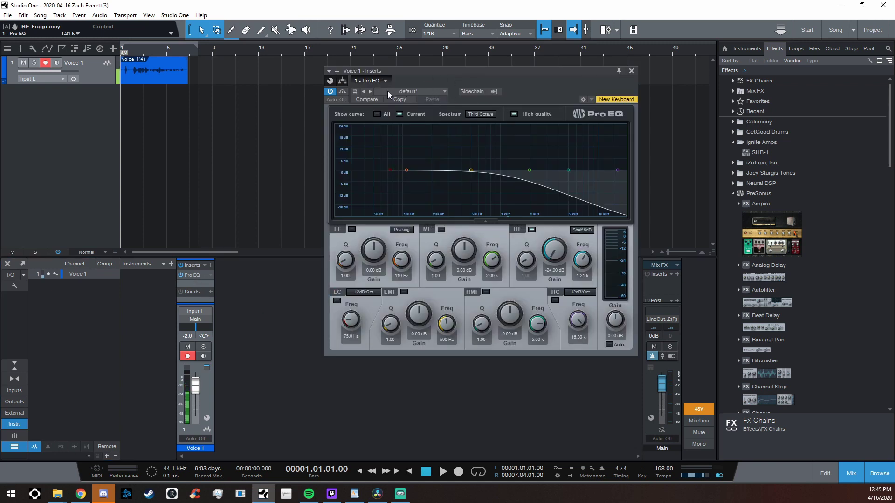
left_click(438, 93)
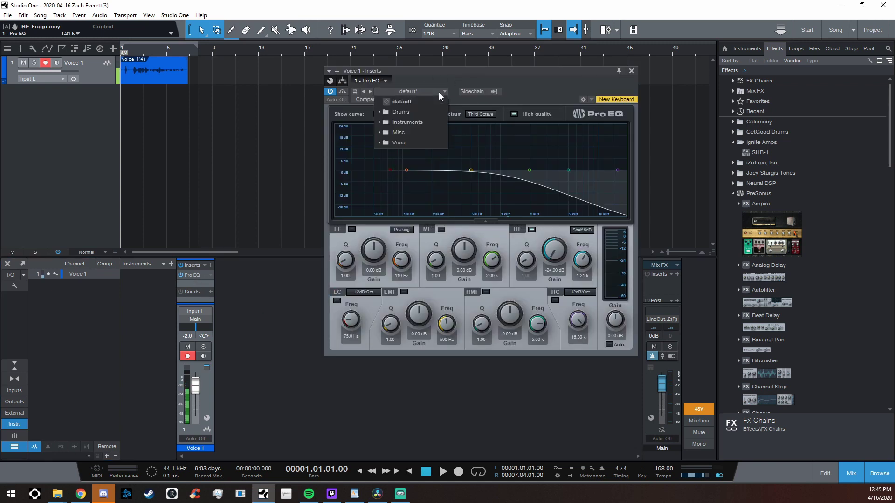
left_click(432, 142)
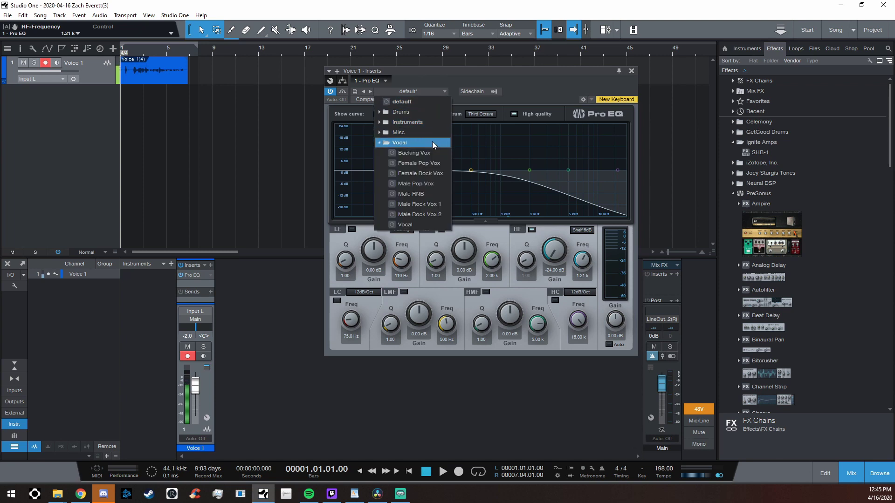
left_click(442, 217)
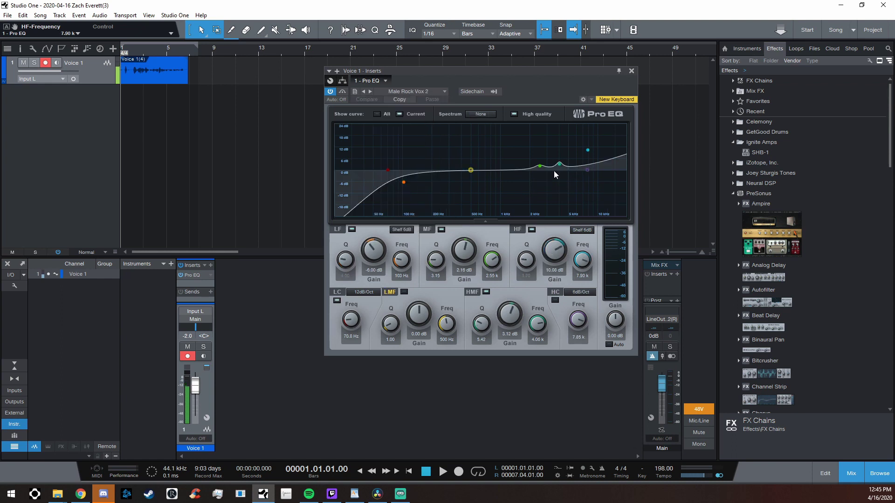
left_click(631, 71)
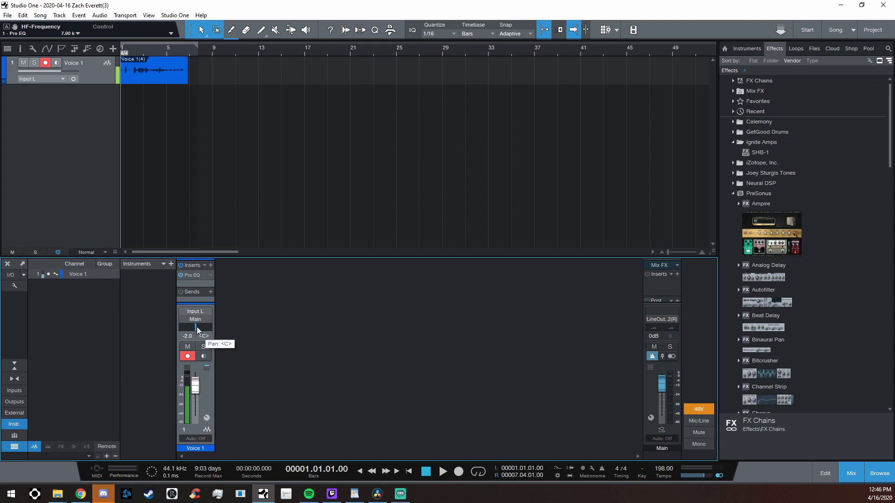
Sweep the Voice 1 pan fully right and left, then set it to centre (C)
left_click_drag(197, 330, 239, 332)
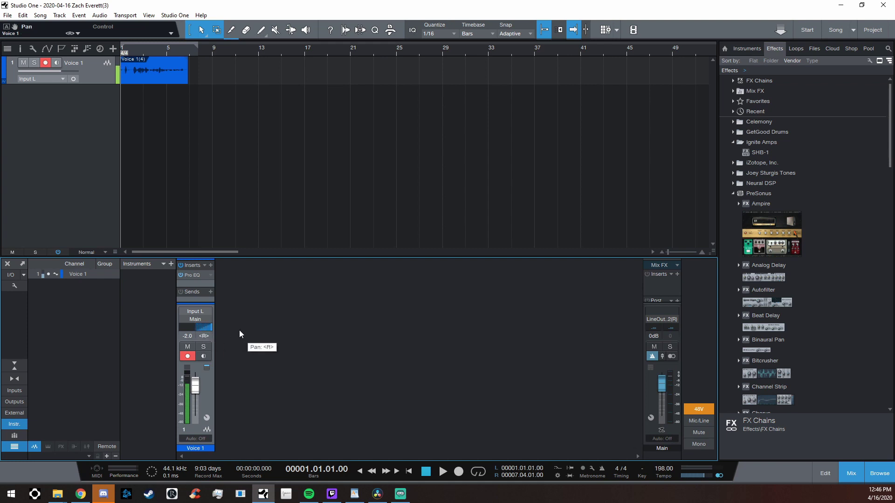
left_click_drag(239, 329, 130, 326)
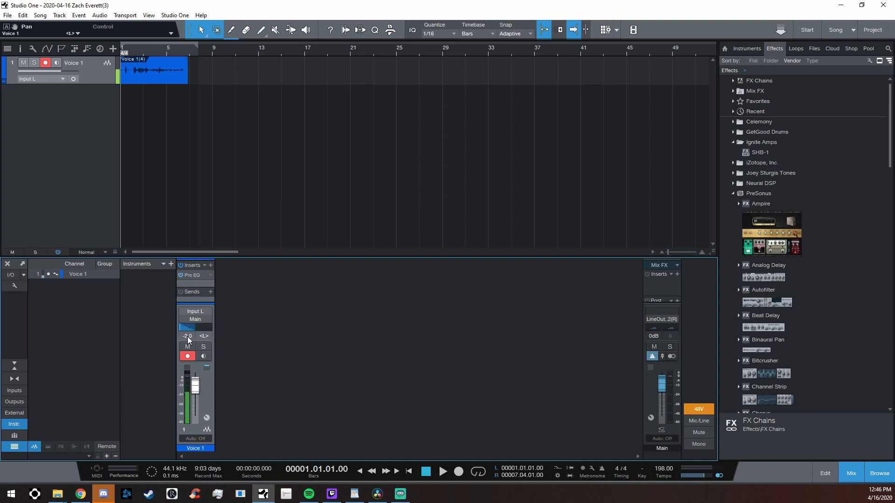
left_click(205, 336)
type("C")
key("Return")
Set the Voice 1 fader to -1.0 dB and pull the loop range's end back to bar 1
mouse_move(198, 388)
left_mouse_down()
mouse_move(200, 378)
mouse_move(201, 391)
left_mouse_up()
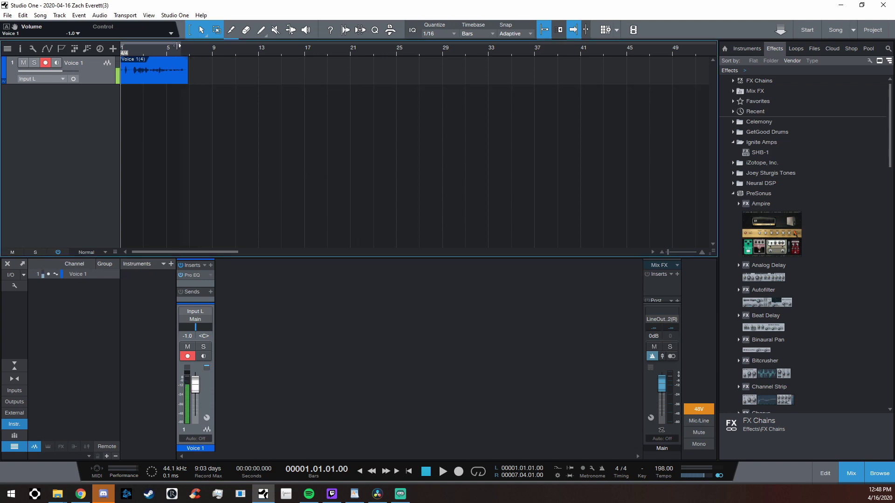
left_click_drag(179, 45, 122, 45)
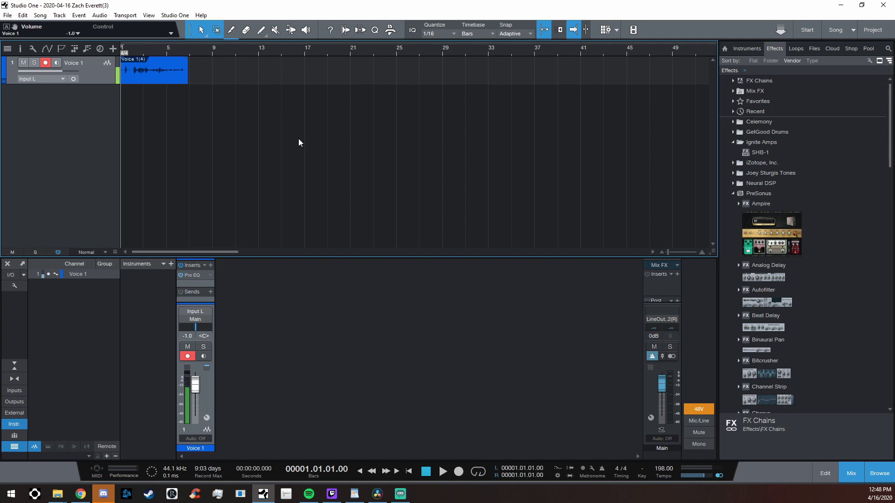
scroll(305, 134, "down", 6)
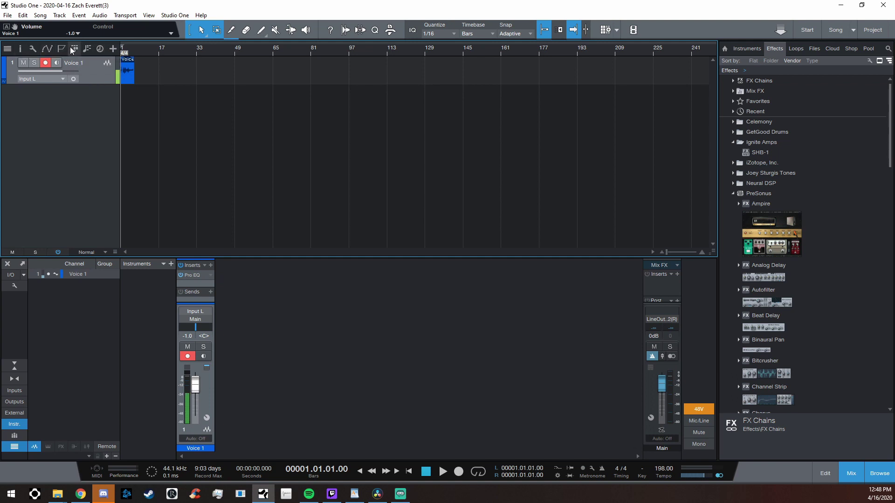
Reveal the marker lane and move the End marker left to bar 7, just past the Voice 1 clip
left_click(59, 51)
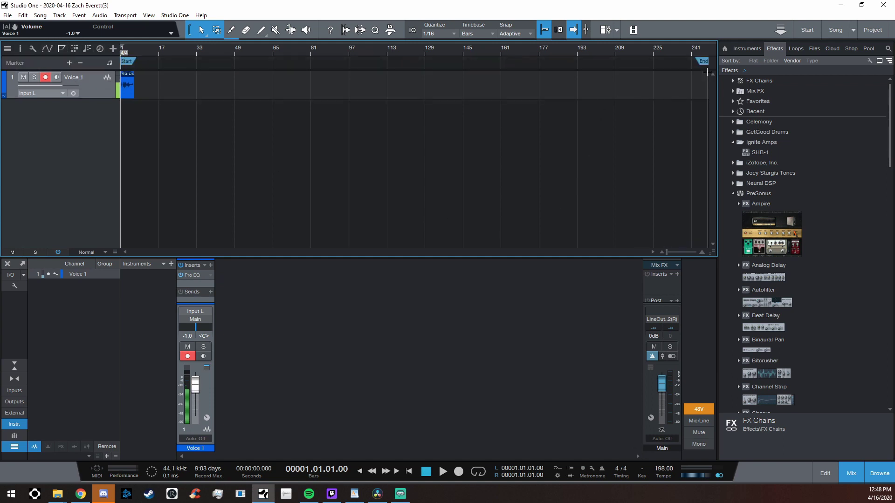
left_click_drag(703, 65, 134, 73)
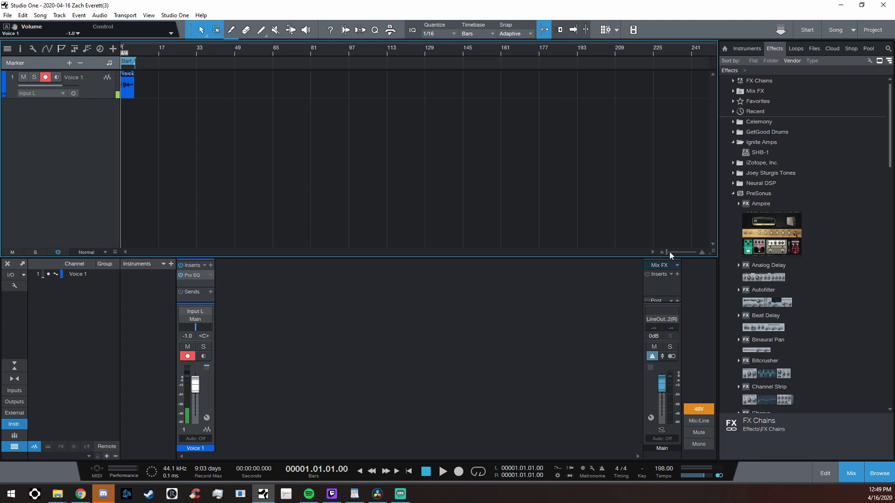
left_click_drag(667, 251, 675, 250)
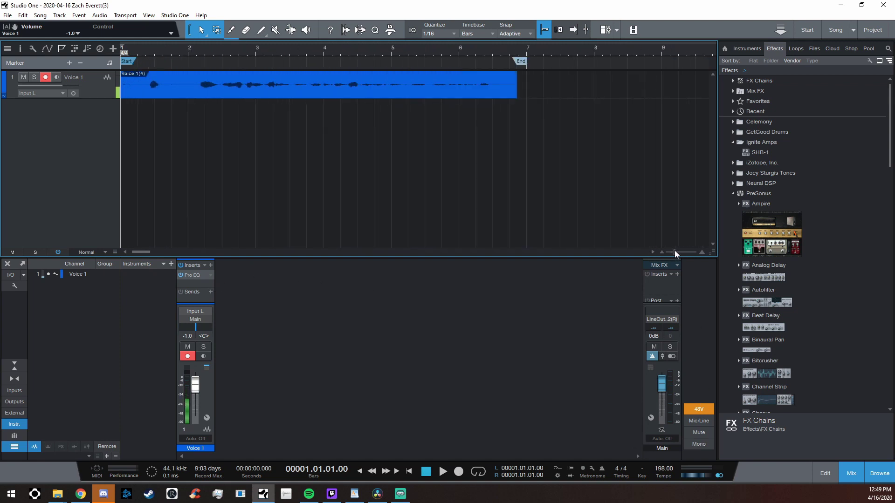
left_click(40, 17)
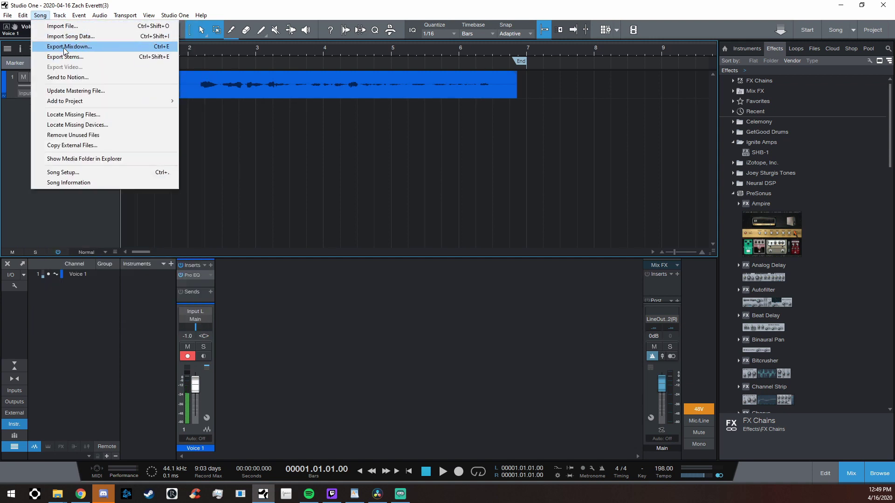
left_click(65, 48)
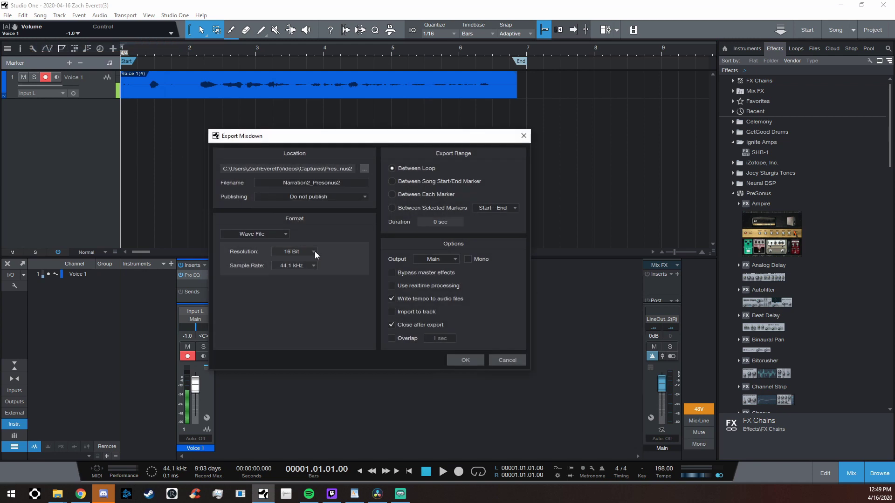
left_click(416, 183)
left_click(511, 360)
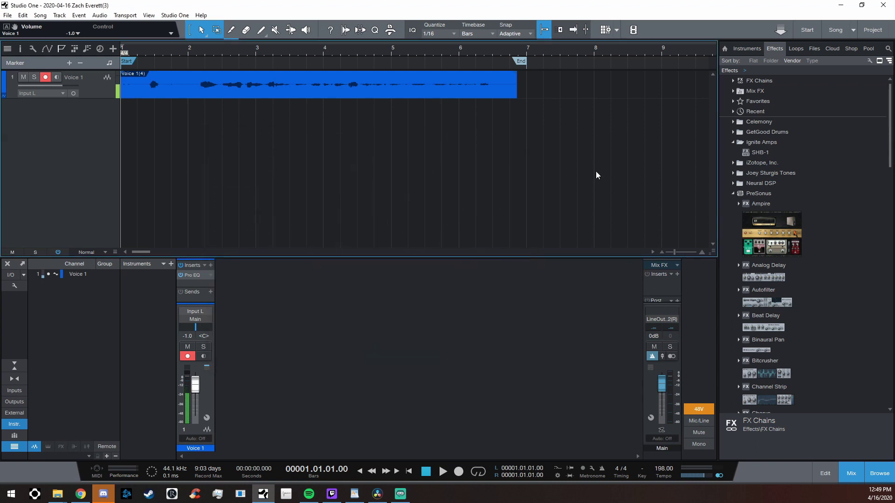
Hide the marker lane and drag a loop range from bar 1 to bar 7 over the Voice 1 clip
left_click(61, 49)
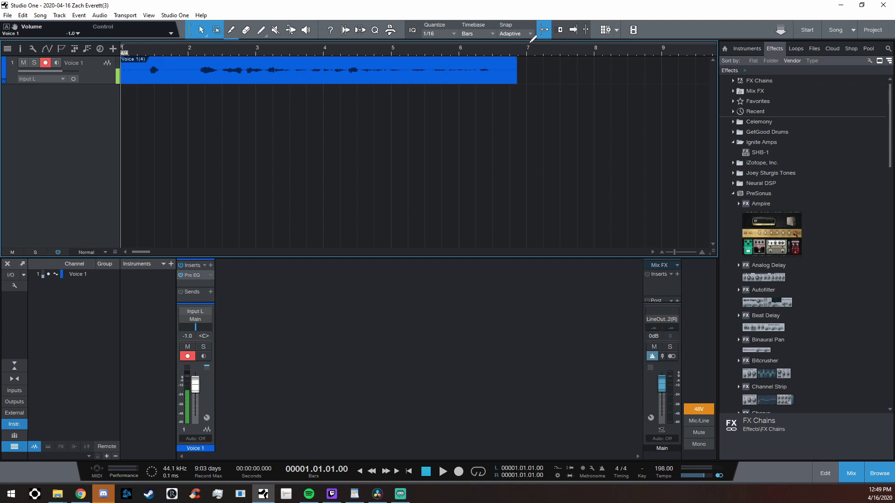
left_click_drag(530, 39, 111, 37)
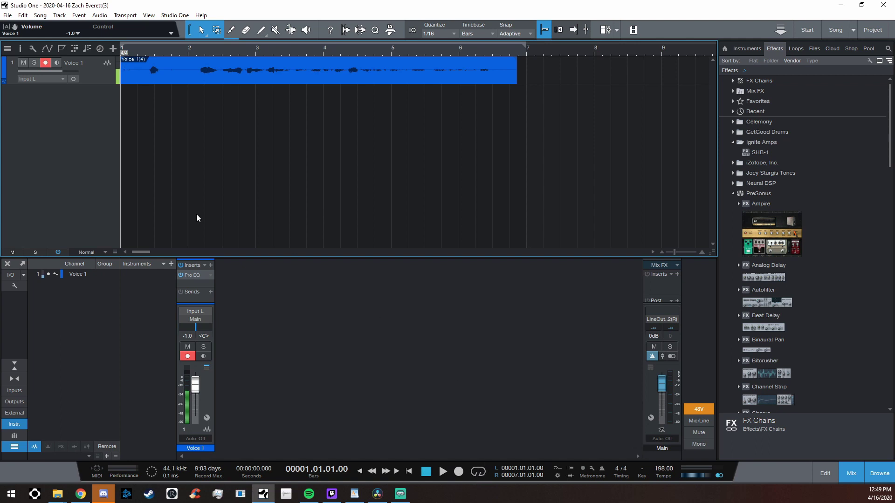
left_click(40, 16)
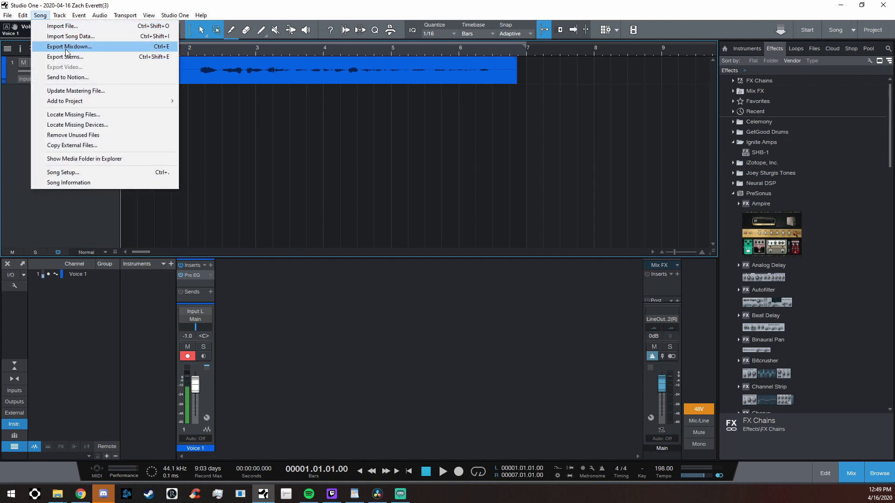
left_click(66, 47)
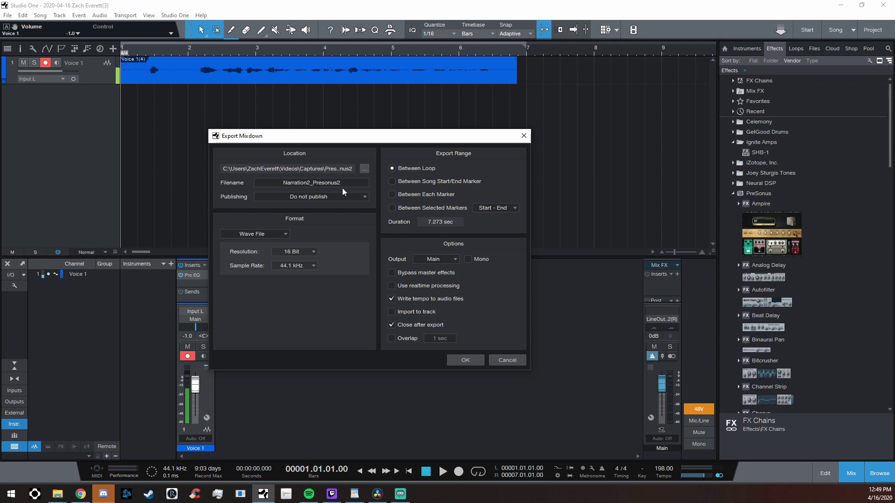
left_click(513, 358)
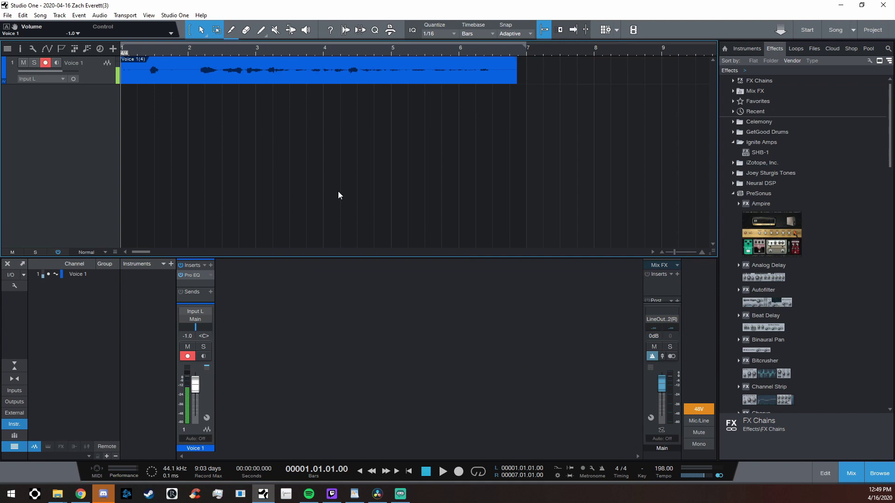